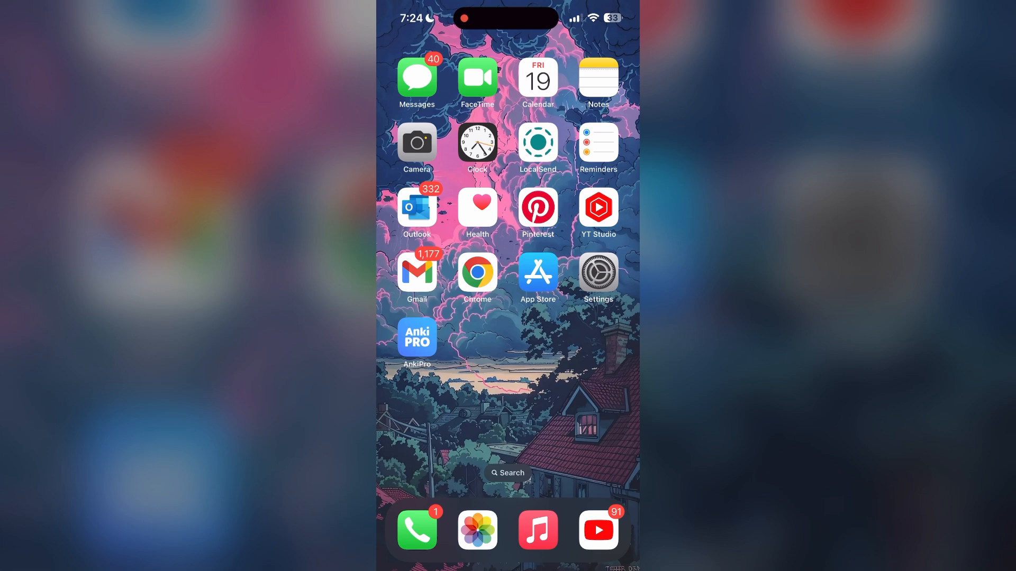
- Leave Control Center and return to Chrome showing the login.turbify.com page
left_click_drag(604, 8, 603, 238)
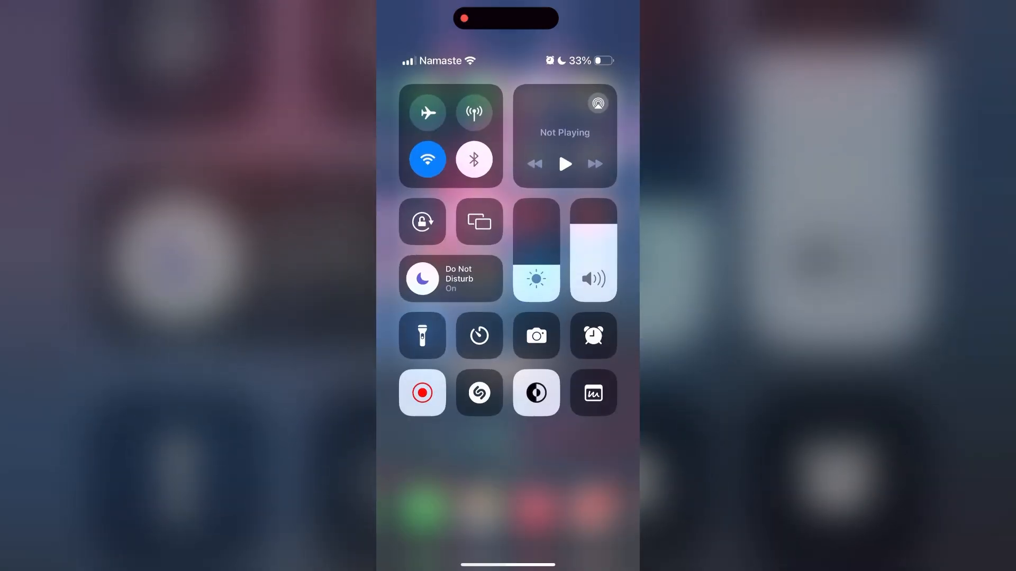
left_click(451, 136)
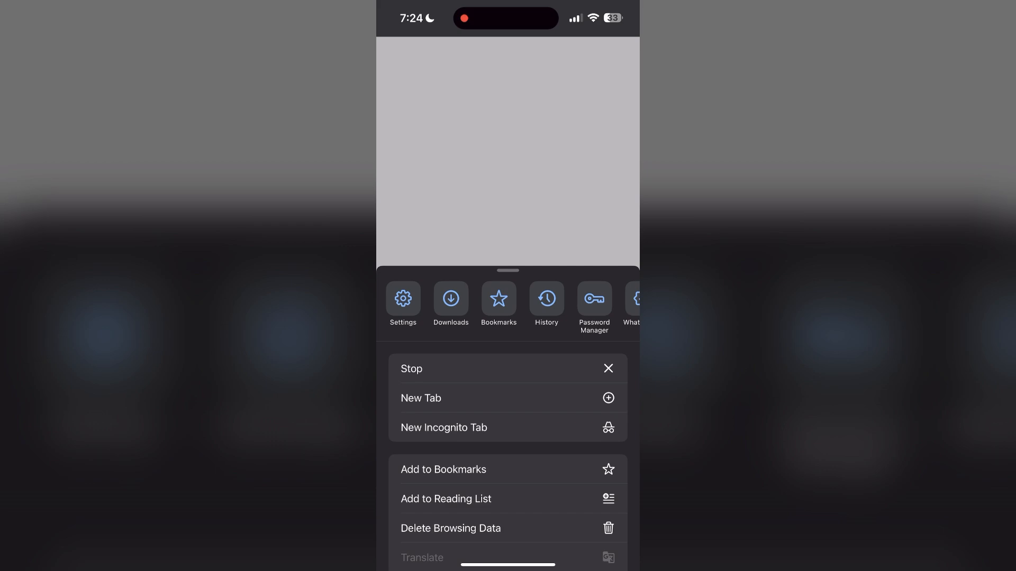
- Show Chrome's browsing history with today's visited pages
left_click(547, 301)
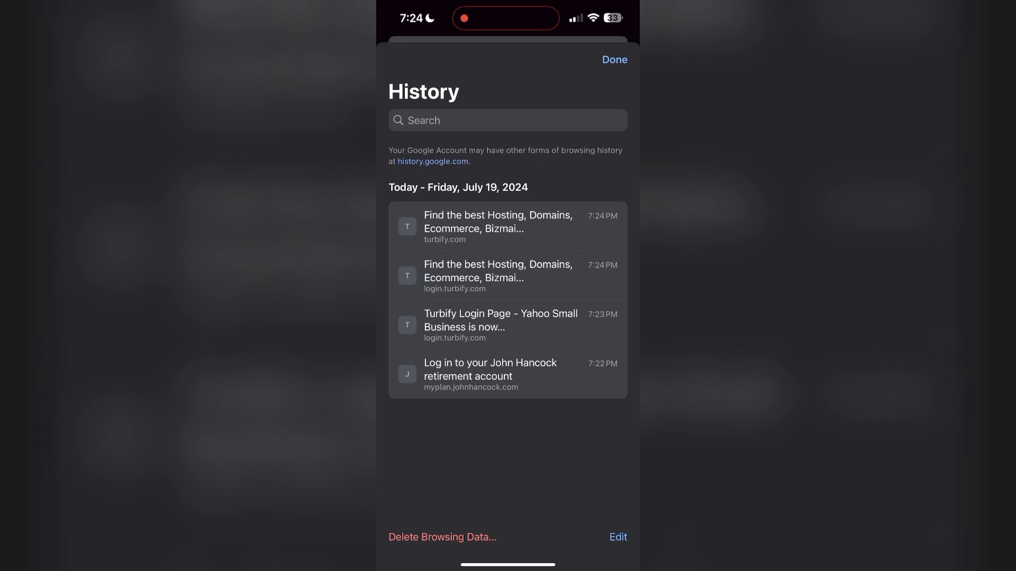
- Delete browsing history, cookies and cached files with Time Range set to All Time, confirming the deletion
left_click(442, 538)
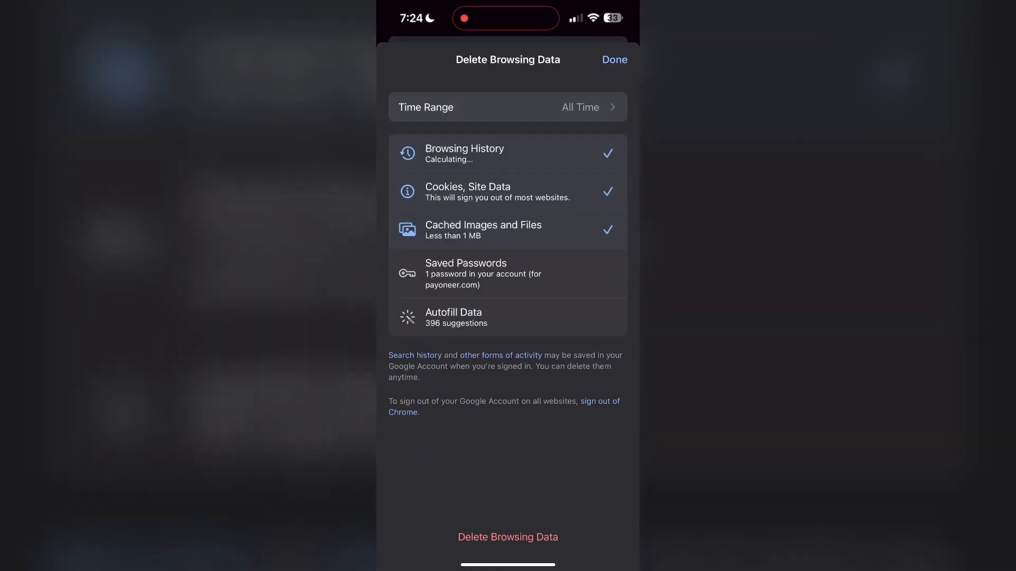
left_click(507, 107)
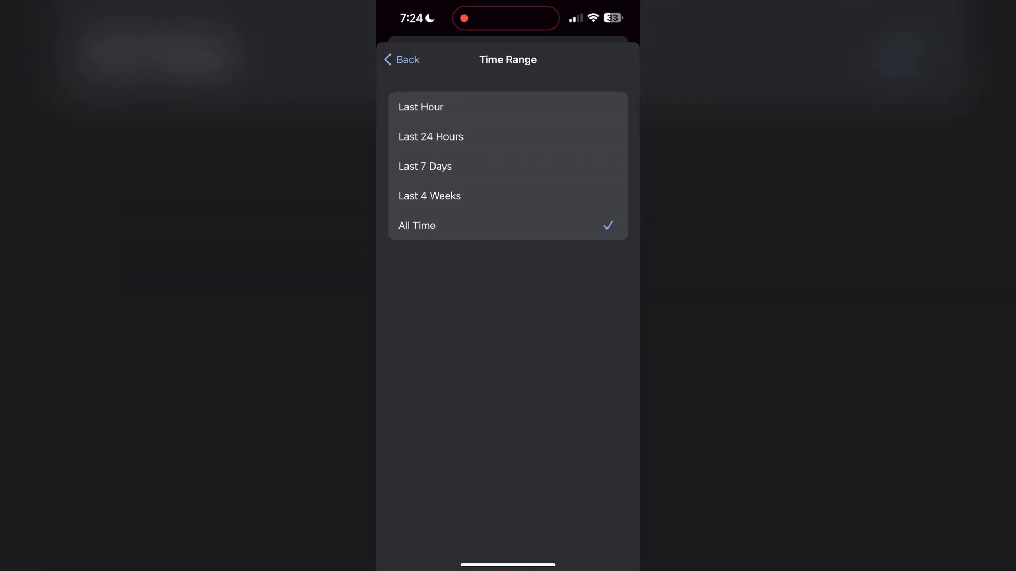
left_click(402, 59)
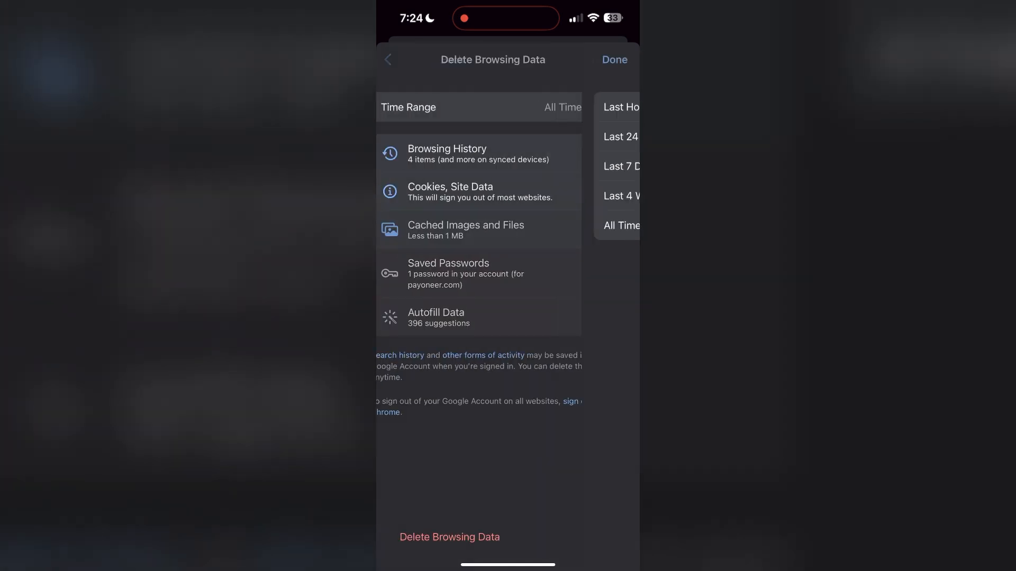
left_click(508, 537)
left_click(509, 558)
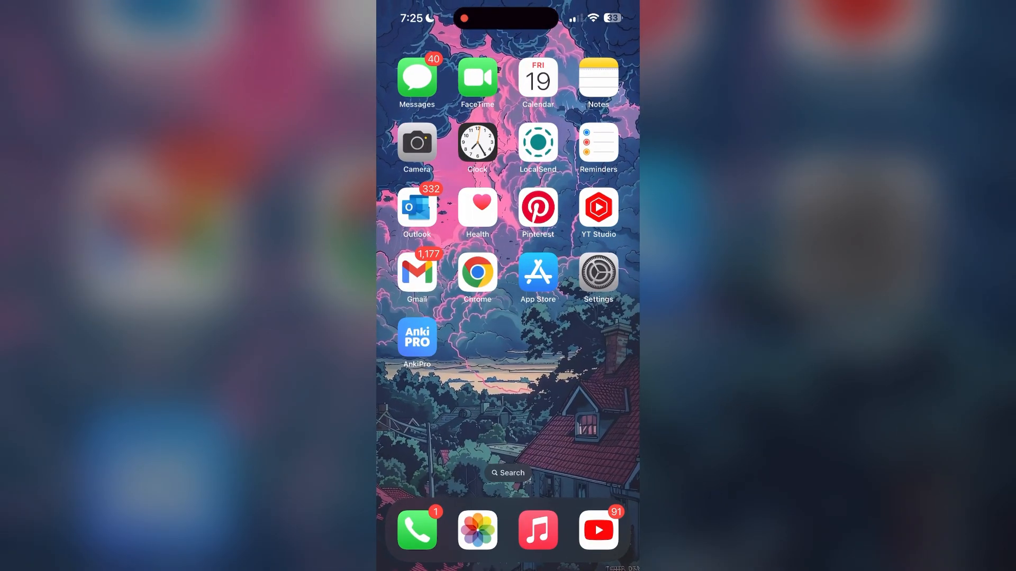
- Launch the App Store from the home screen to reach Google Chrome's page
left_click(538, 274)
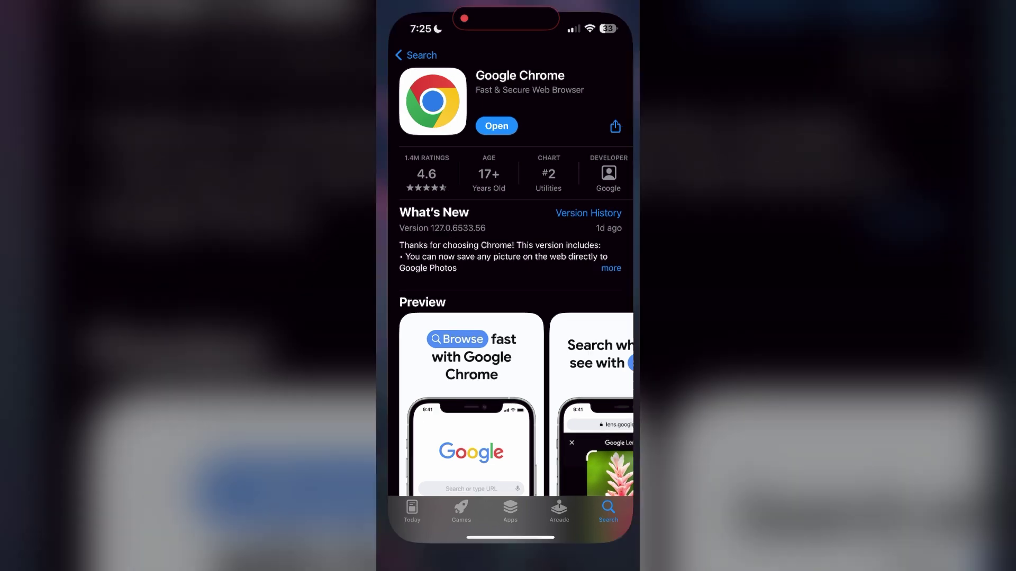
- Swipe away the recent apps view to land on the home screen
left_click_drag(508, 565, 508, 285)
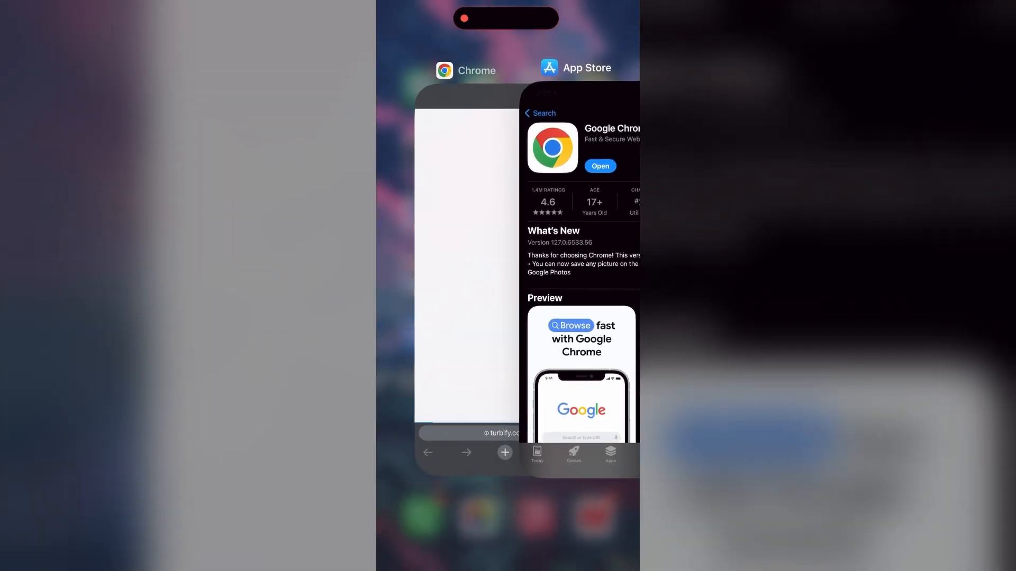